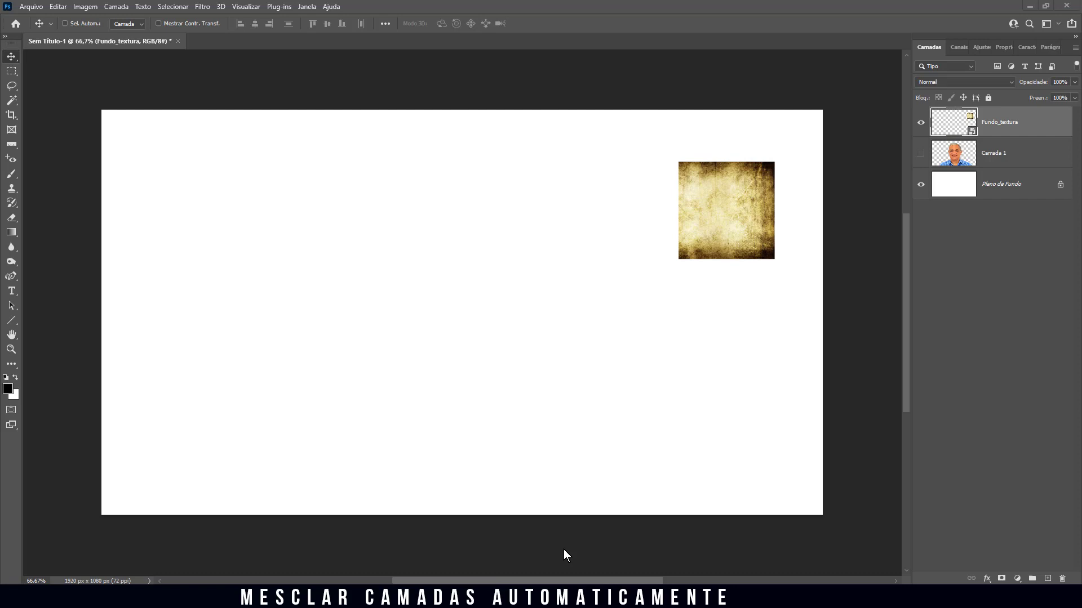
# - Move the texture into the upper-right corner of the canvas
pyautogui.moveTo(720, 213); pyautogui.dragTo(773, 162)
# - Try to scale the texture to the canvas height and stretch it across the full canvas width
pyautogui.hotkey('ctrl', 't')
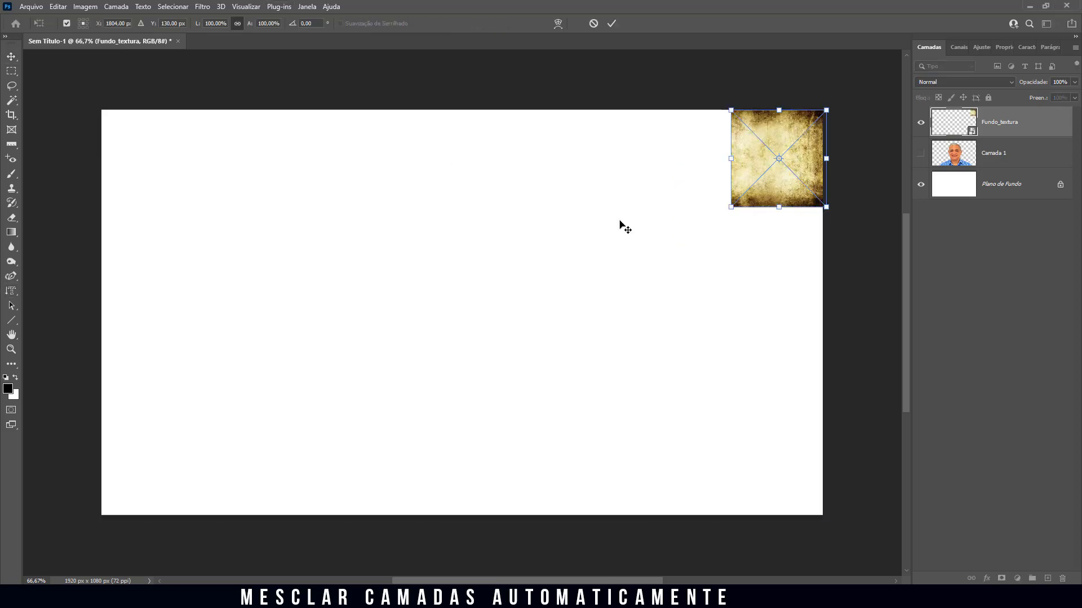
pyautogui.moveTo(732, 207); pyautogui.dragTo(477, 337)
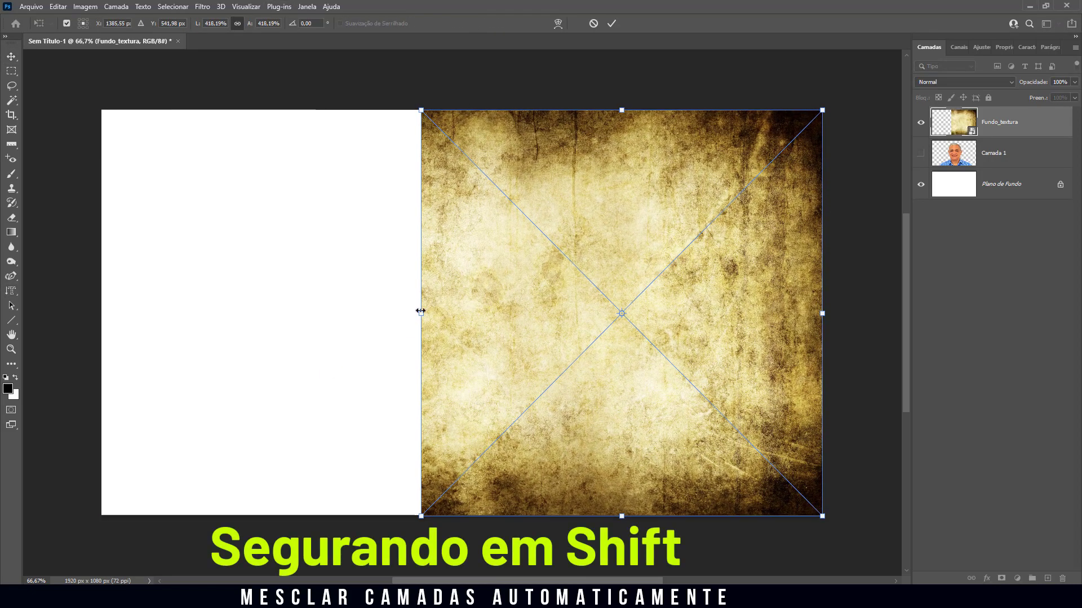
pyautogui.moveTo(421, 313); pyautogui.dragTo(102, 314)
pyautogui.press('Return')
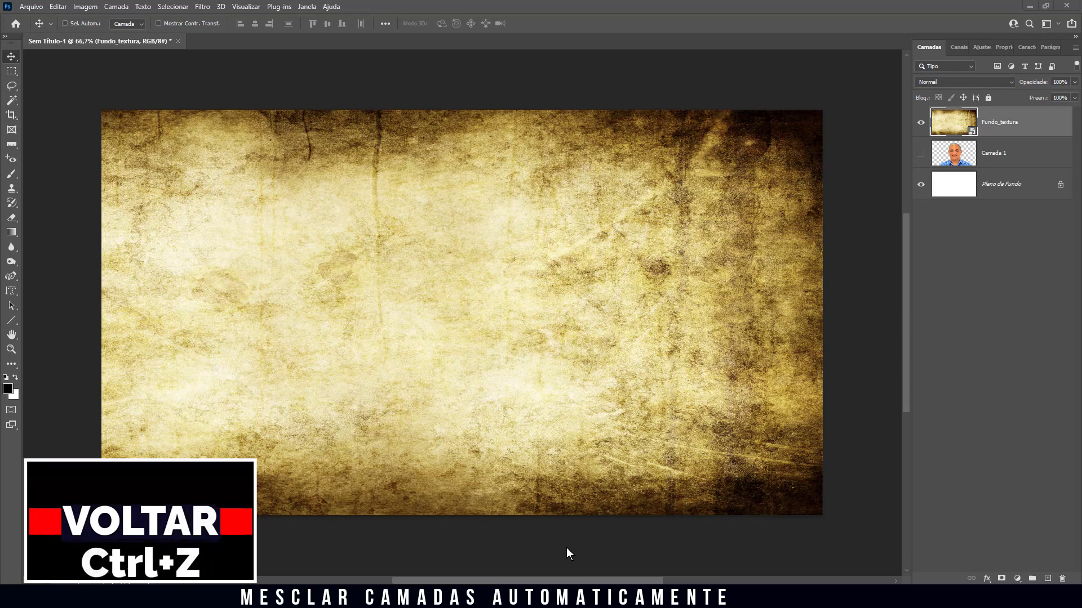
pyautogui.hotkey('ctrl', 'z')
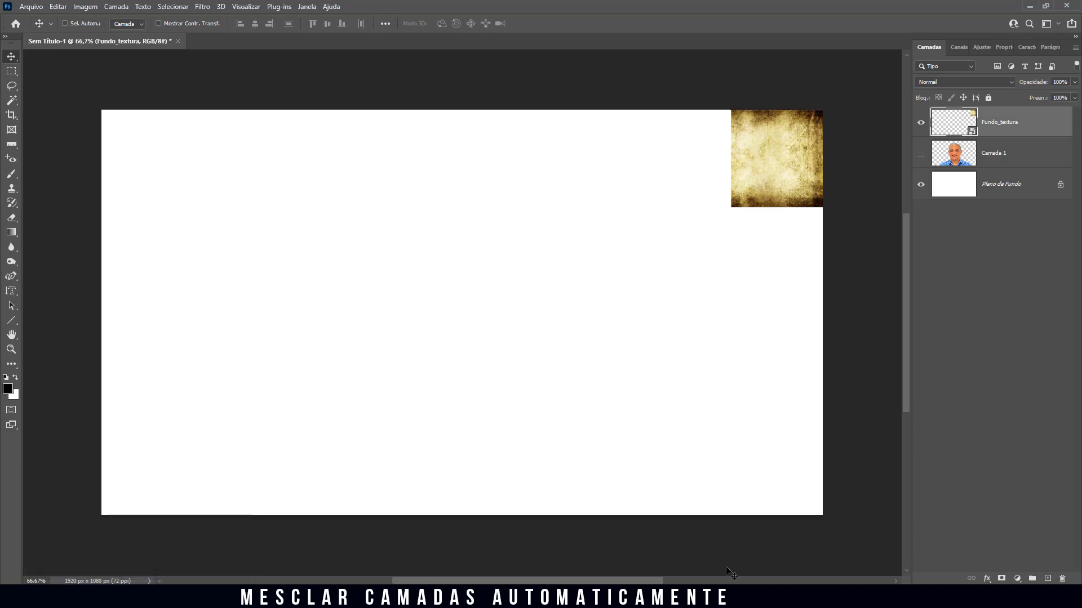
# - Scale the texture proportionally from the canvas's upper-right corner until it matches the full canvas height
pyautogui.hotkey('ctrl', 't')
pyautogui.moveTo(731, 207); pyautogui.dragTo(461, 376)
pyautogui.press('Return')
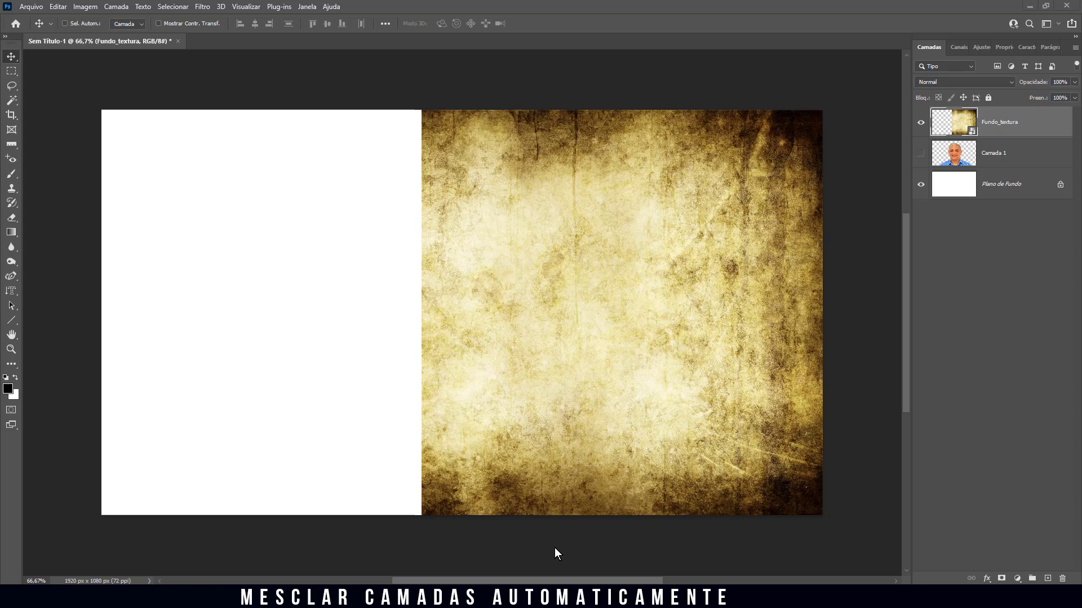
# - Duplicate the Fundo_textura layer and rasterize both the original and the copy
pyautogui.hotkey('ctrl', 'j')
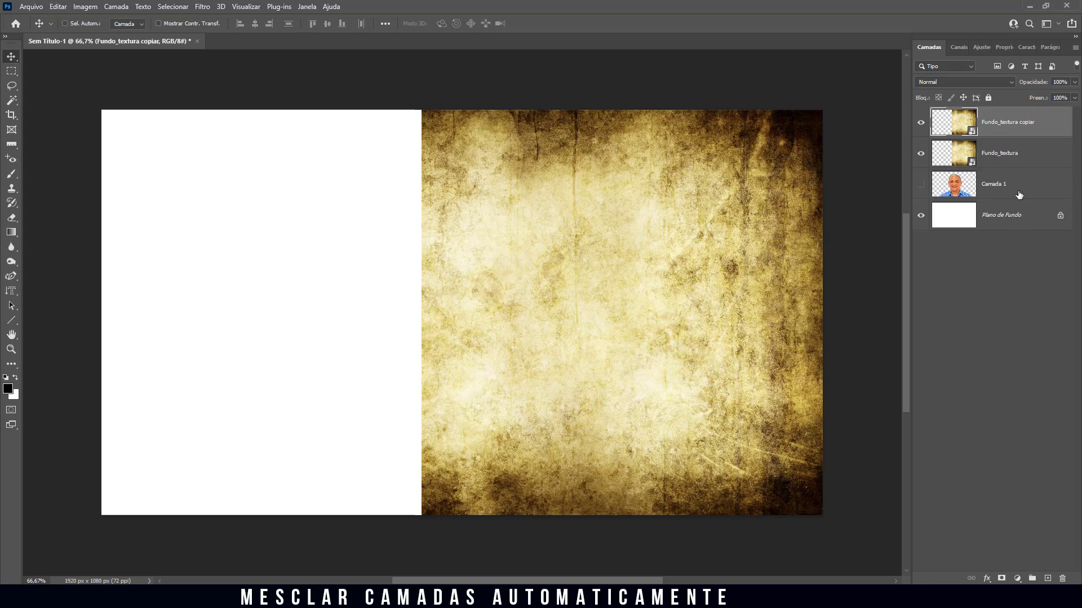
pyautogui.click(1013, 163)
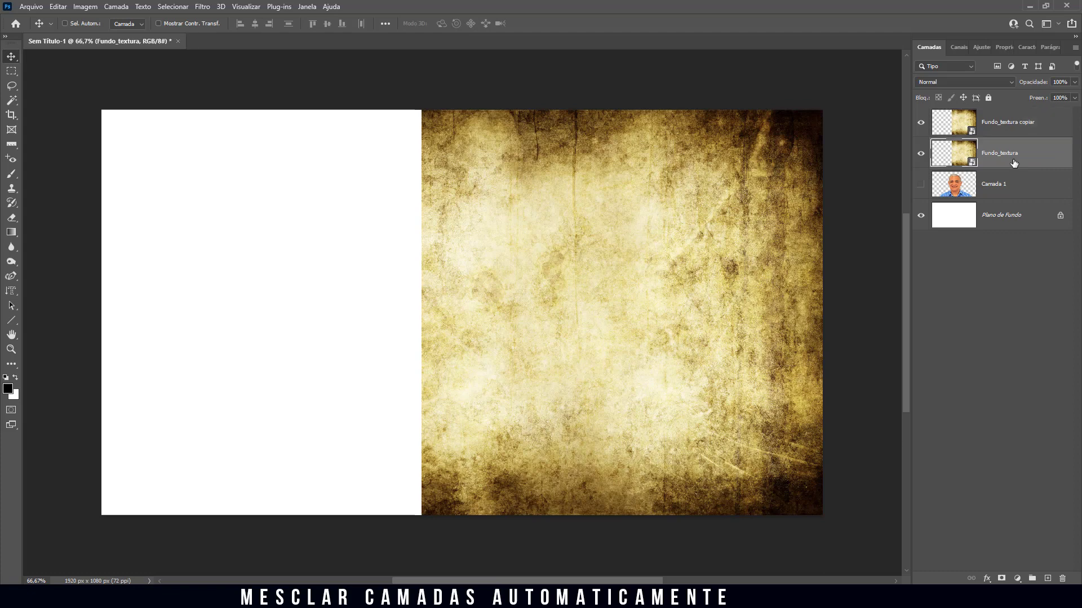
pyautogui.keyDown('shift'); pyautogui.click(1010, 127); pyautogui.keyUp('shift')
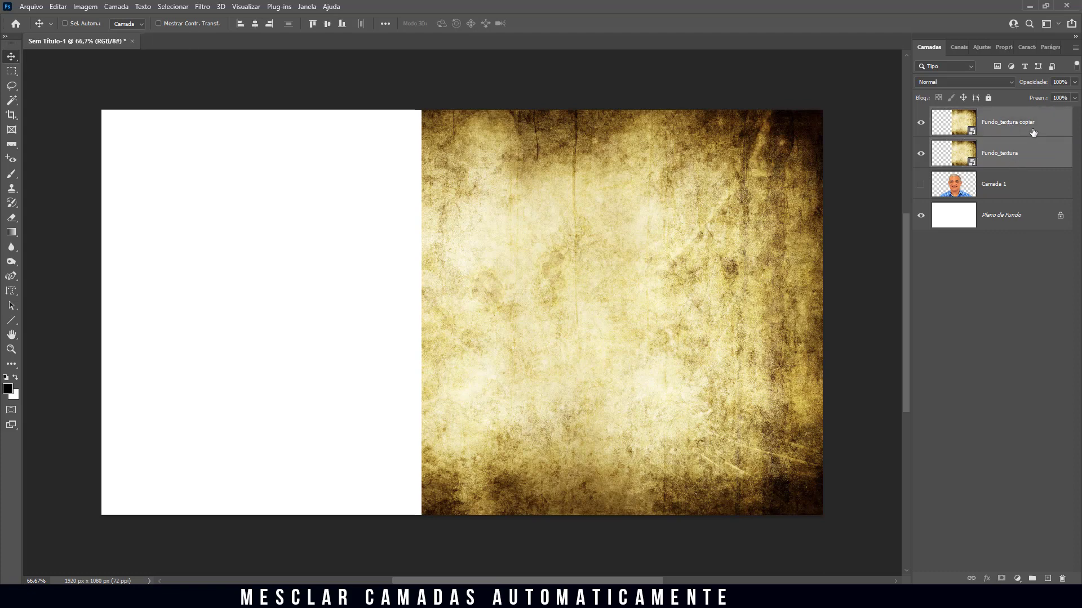
pyautogui.rightClick(1032, 132)
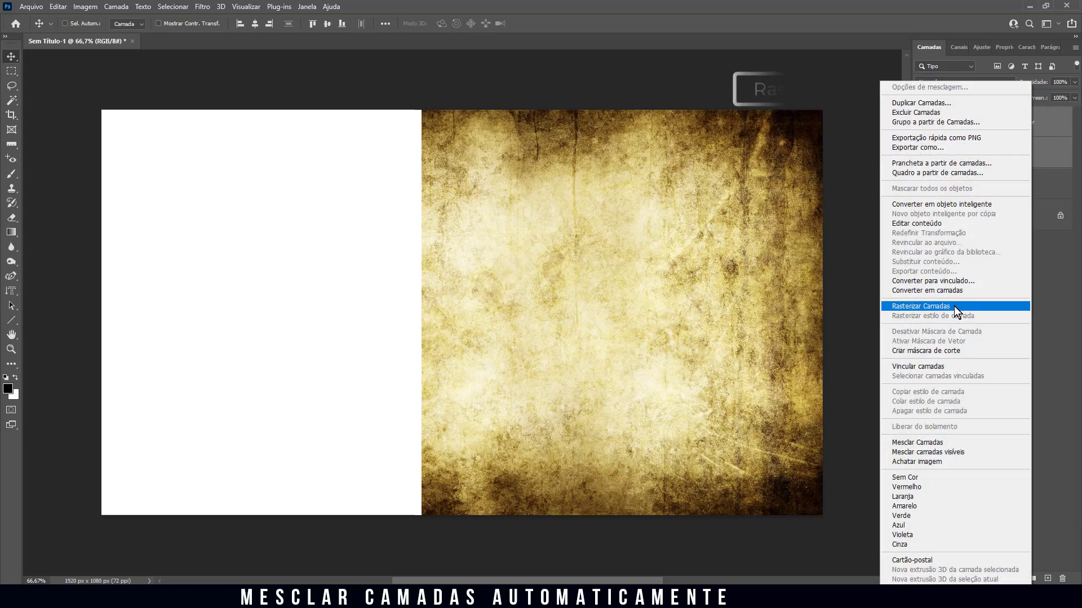
pyautogui.click(954, 306)
# - Flip the Fundo_textura copiar layer horizontally and move it to cover the left side of the canvas, overlapping the original
pyautogui.click(1020, 124)
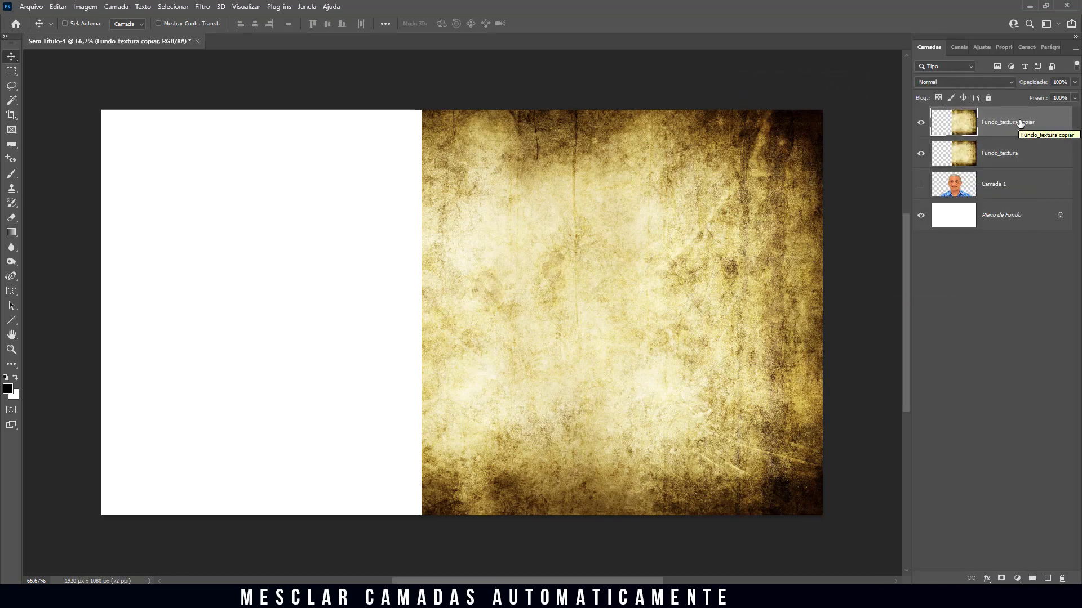
pyautogui.click(58, 6)
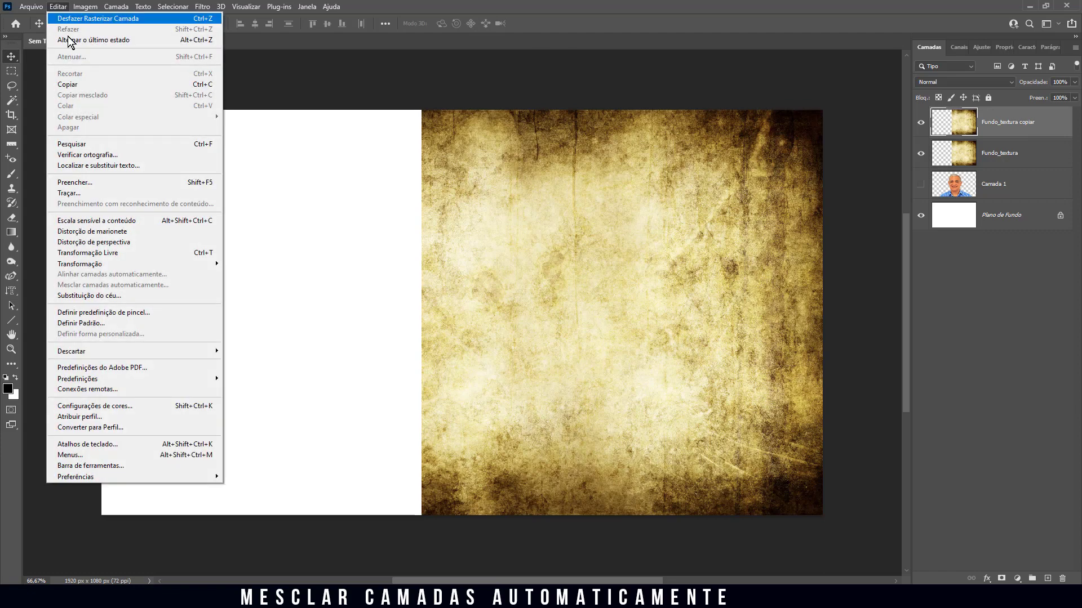
pyautogui.moveTo(128, 263)
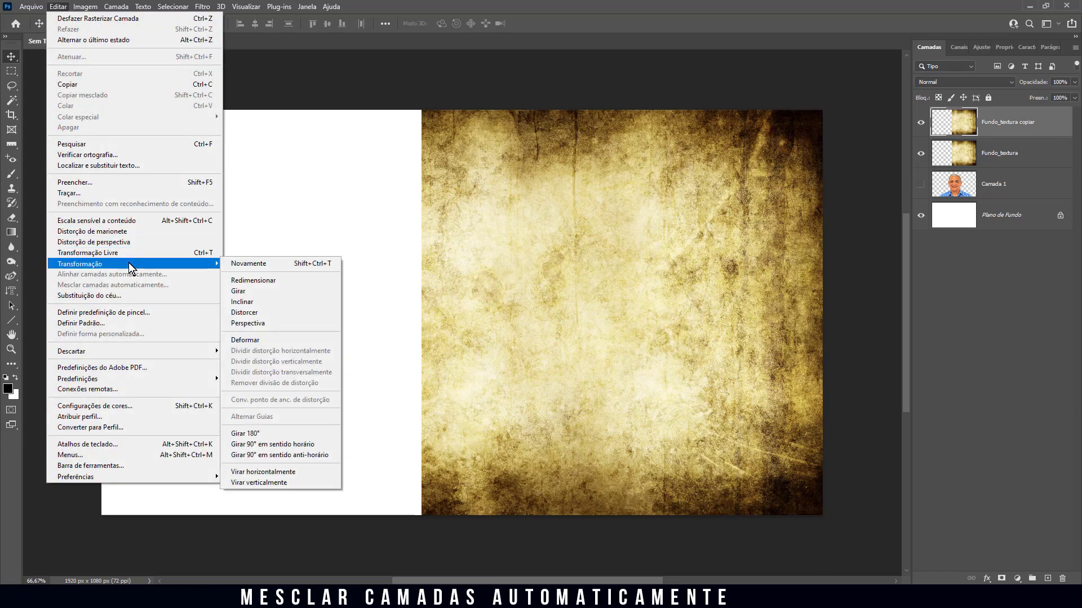
pyautogui.click(302, 472)
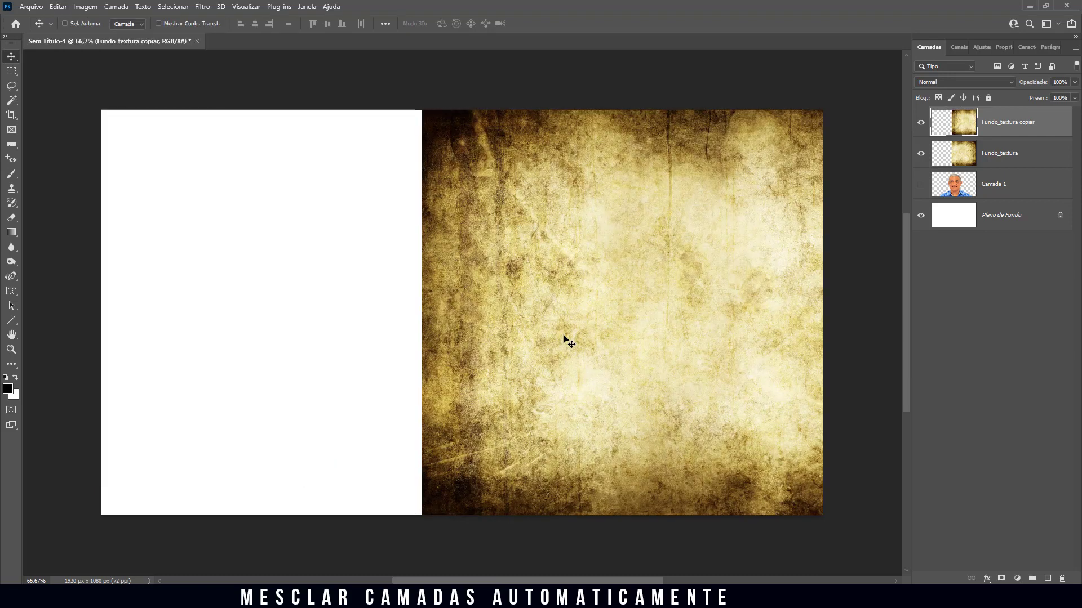
pyautogui.moveTo(564, 336); pyautogui.dragTo(240, 336)
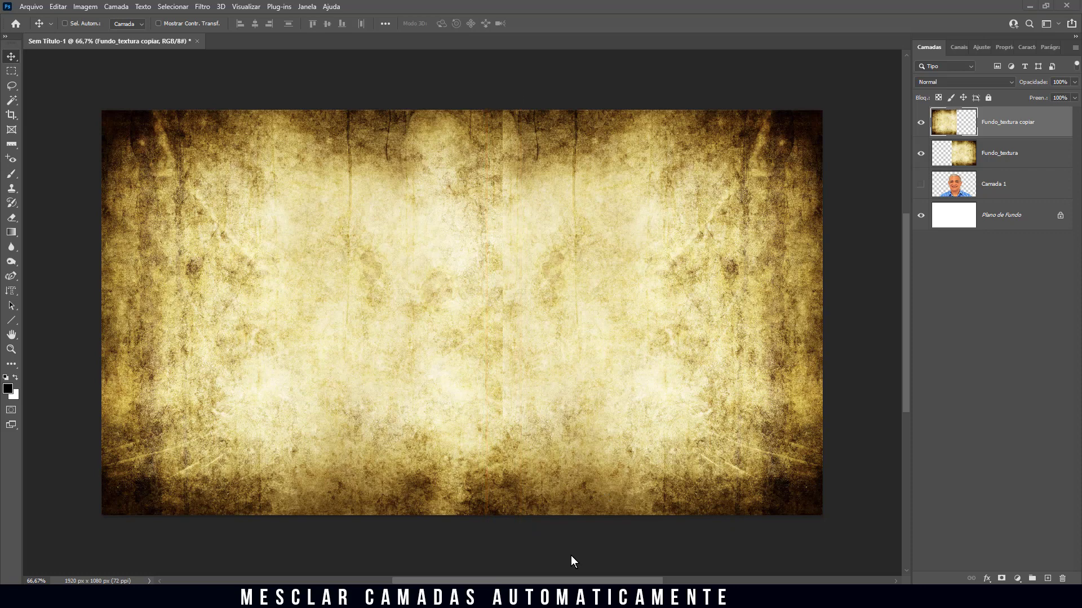
# - Auto-blend both texture layers as a Panorama with continuous tones and colours and content-aware fill for transparent areas
pyautogui.keyDown('ctrl'); pyautogui.click(993, 159); pyautogui.keyUp('ctrl')
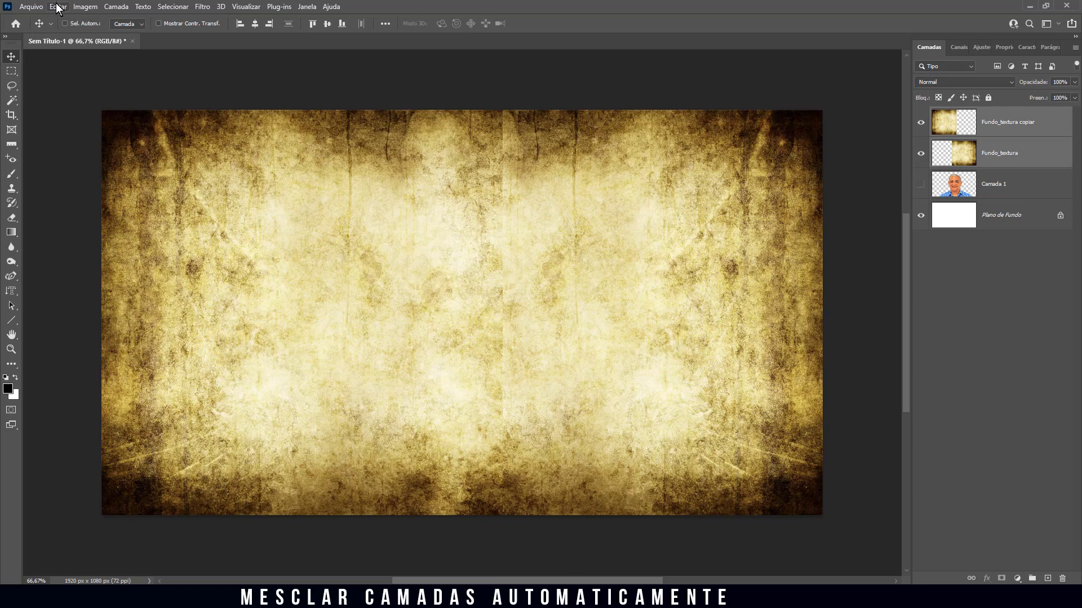
pyautogui.click(58, 6)
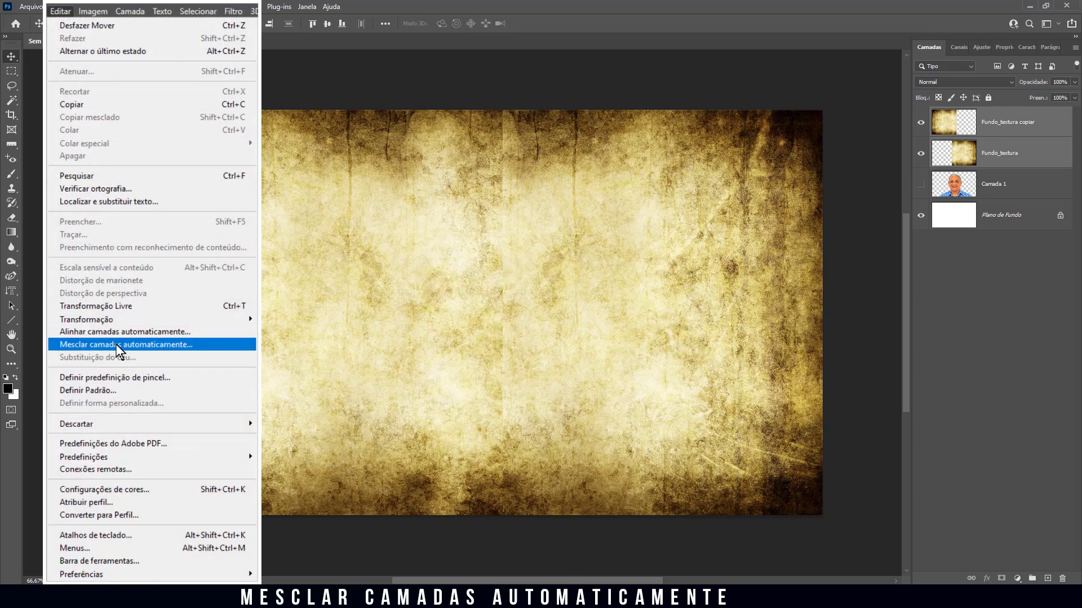
pyautogui.click(116, 343)
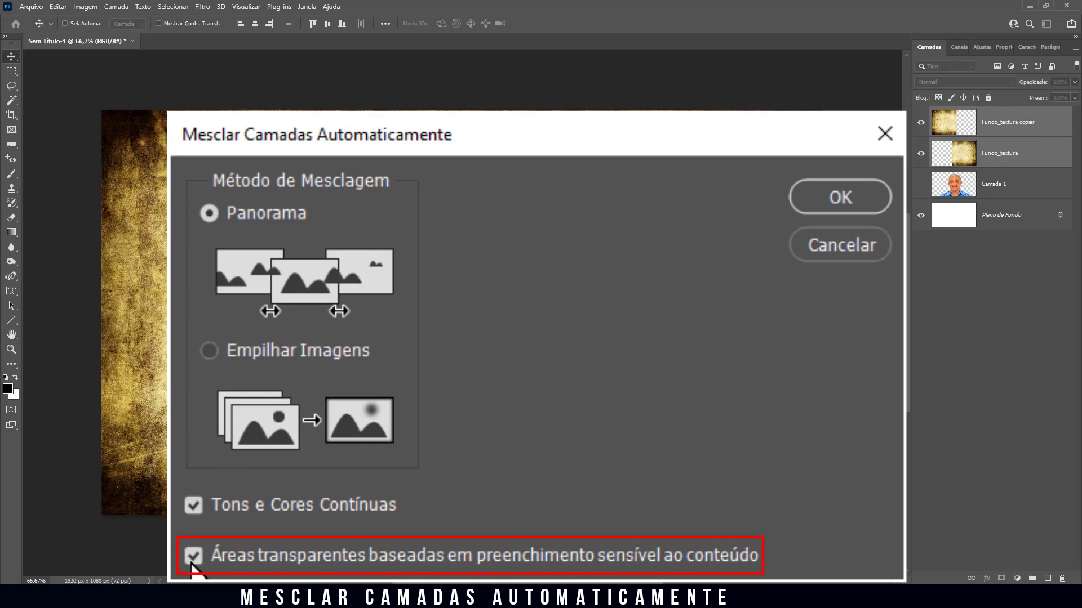
pyautogui.click(839, 197)
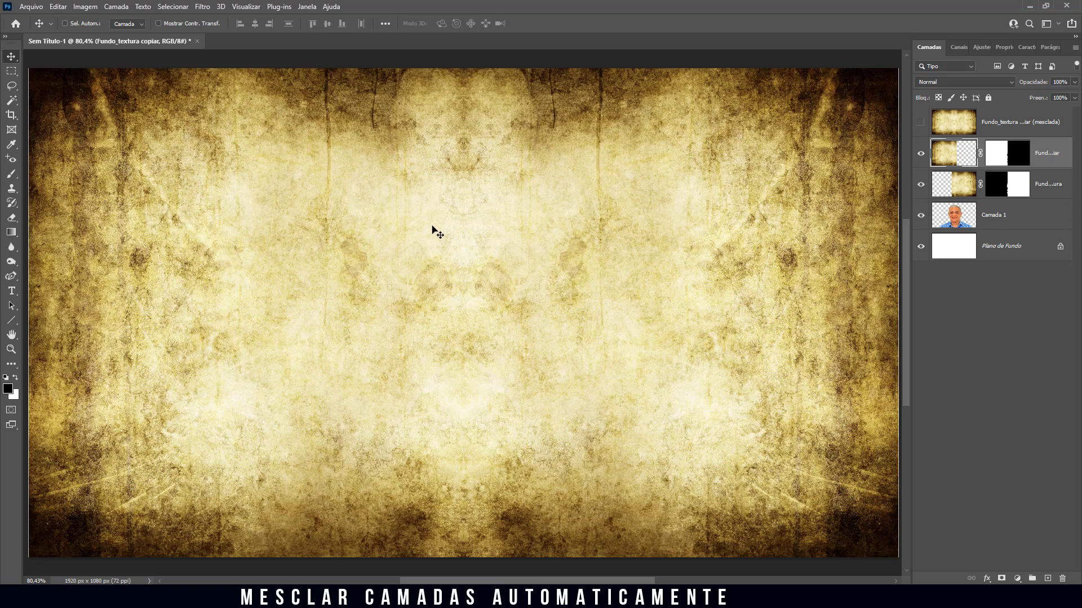
# - Examine the layer masks that the automatic blend generated on the two texture layers
pyautogui.keyDown('alt'); pyautogui.click(1010, 159); pyautogui.keyUp('alt')
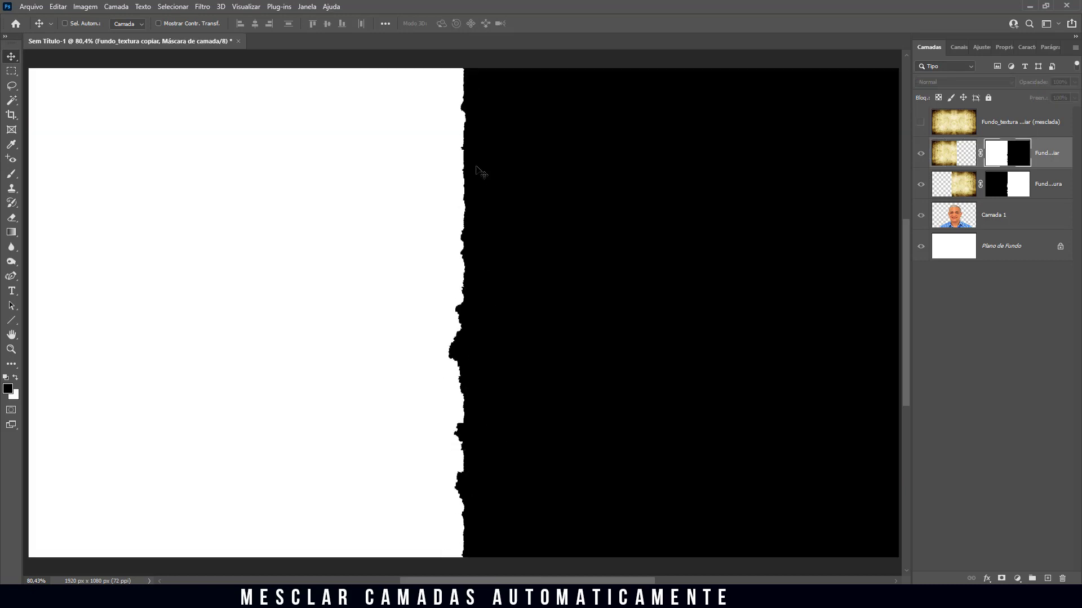
pyautogui.click(1026, 192)
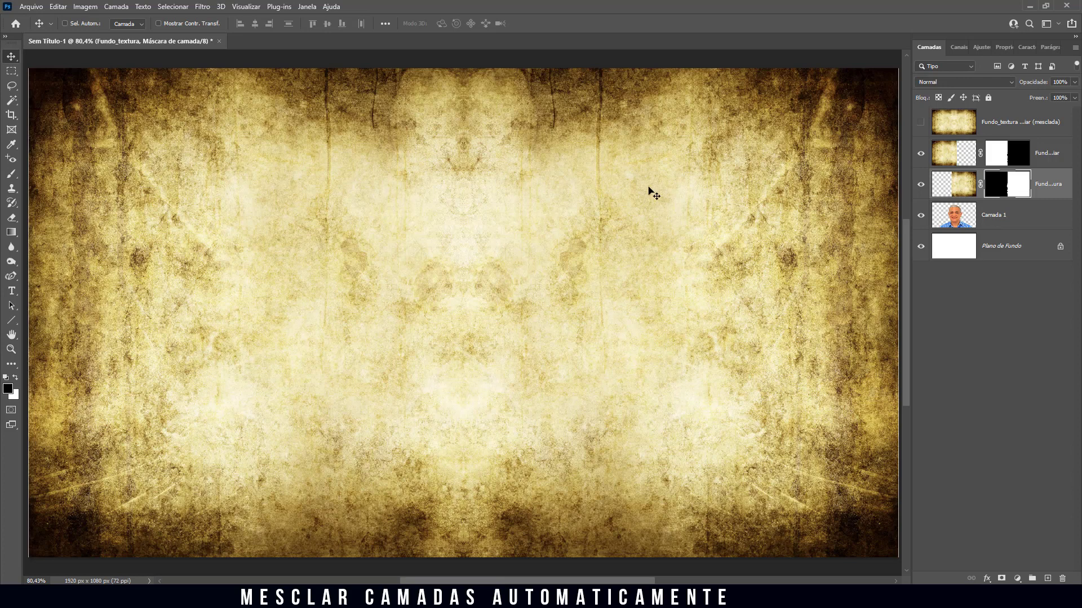
pyautogui.keyDown('alt'); pyautogui.click(1006, 193); pyautogui.keyUp('alt')
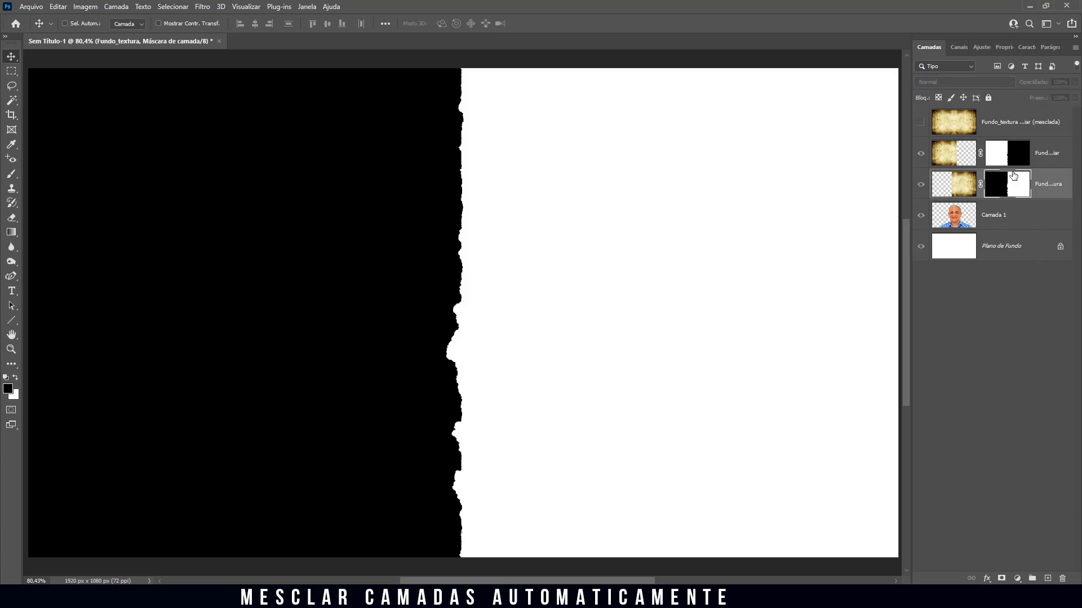
pyautogui.keyDown('alt'); pyautogui.click(1007, 161); pyautogui.keyUp('alt')
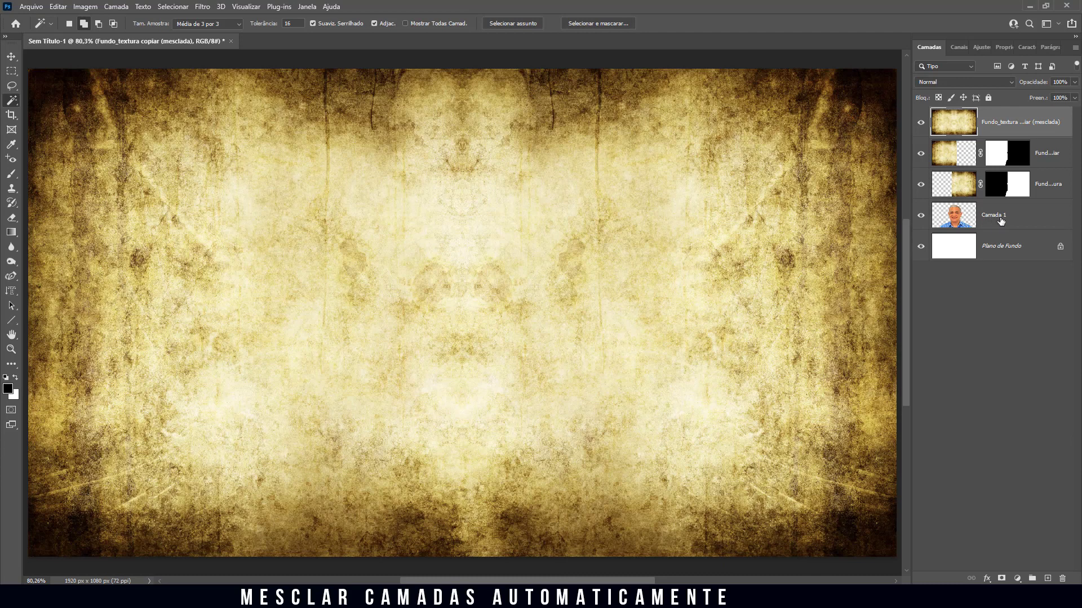
# - Move the Camada 1 portrait layer above the blended texture layer
pyautogui.moveTo(1000, 221); pyautogui.dragTo(1004, 107)
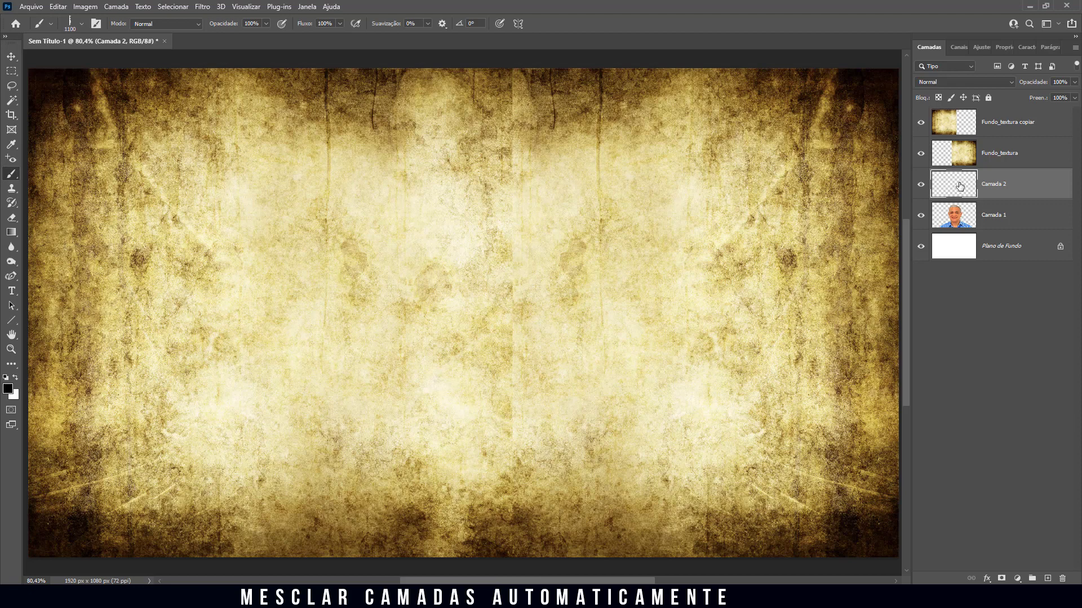
# - Hide Fundo_textura copiar and Camada 1, and stamp the jagged 1100 px brush on Camada 2 along Fundo_textura's left edge
pyautogui.click(920, 121)
pyautogui.click(920, 215)
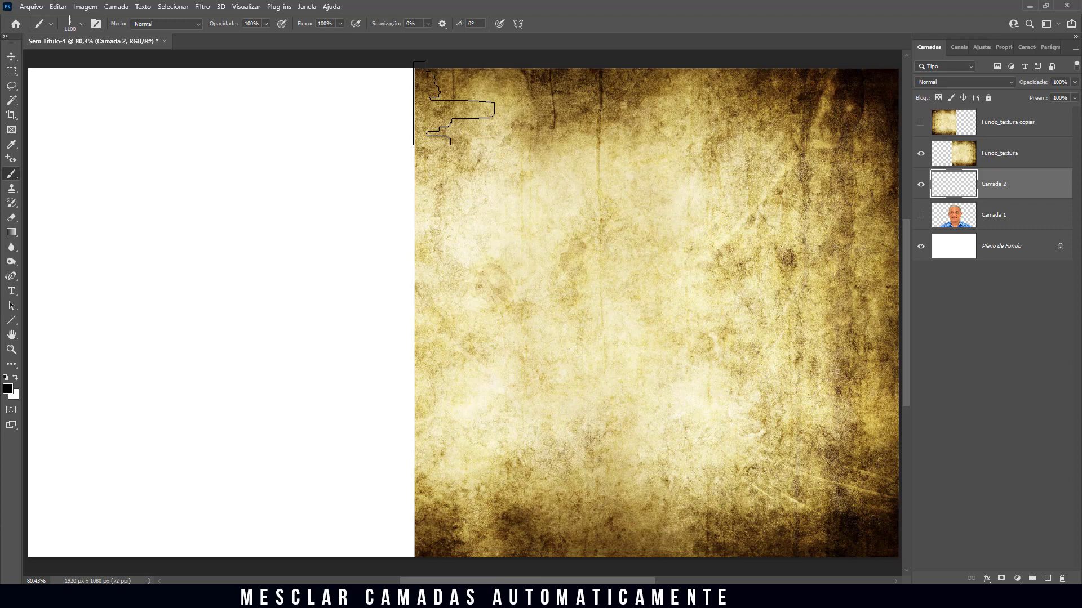
pyautogui.click(414, 312)
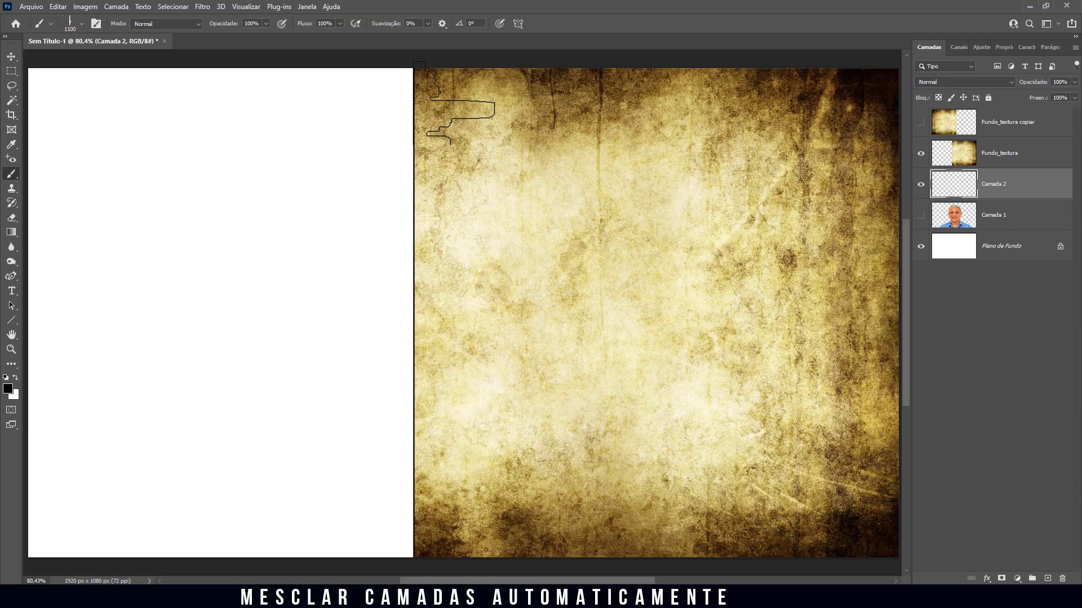
# - Load the brush shape on Camada 2 as a selection, hide that layer, erase the selected area from Fundo_textura and deselect
pyautogui.keyDown('ctrl'); pyautogui.click(952, 186); pyautogui.keyUp('ctrl')
pyautogui.click(920, 185)
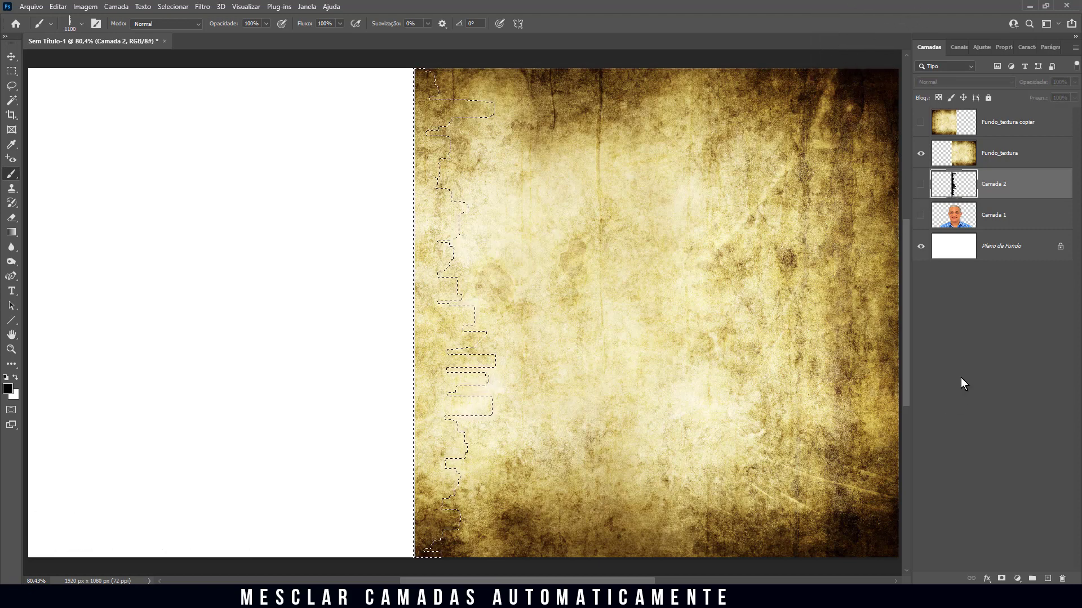
pyautogui.click(964, 150)
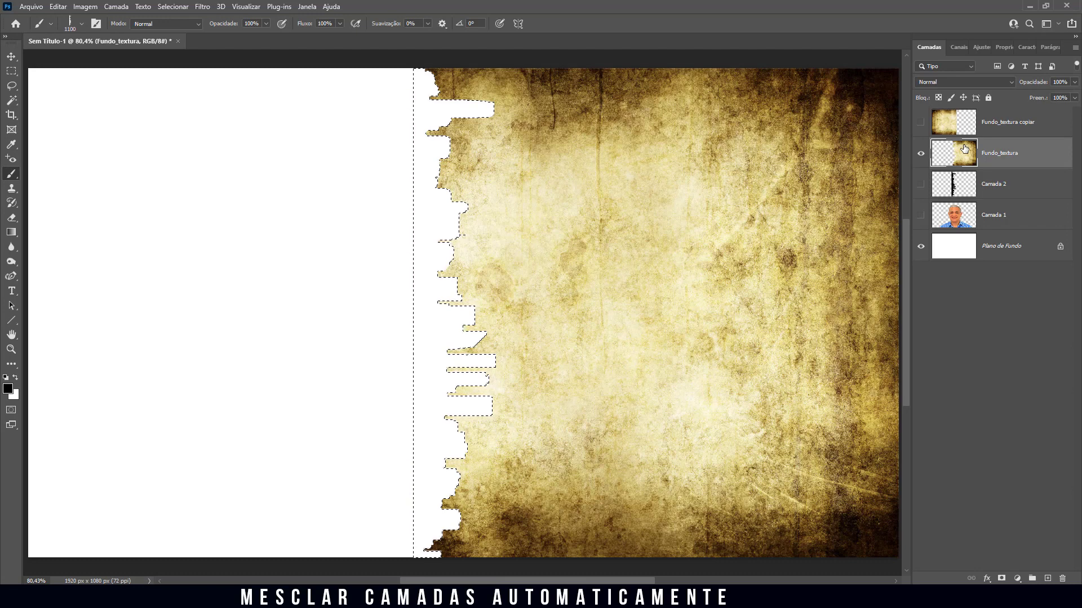
pyautogui.hotkey('ctrl', 'd')
# - Load the brush shape on Camada 2 as a selection and flip it horizontally
pyautogui.keyDown('ctrl'); pyautogui.click(952, 179); pyautogui.keyUp('ctrl')
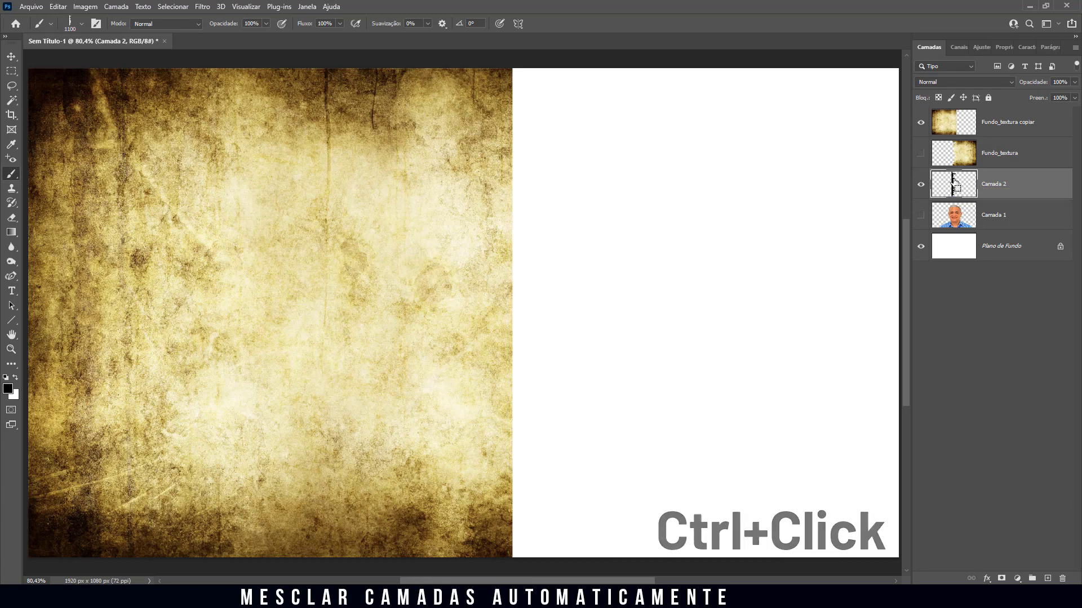
pyautogui.keyDown('ctrl'); pyautogui.click(954, 180); pyautogui.keyUp('ctrl')
pyautogui.click(58, 6)
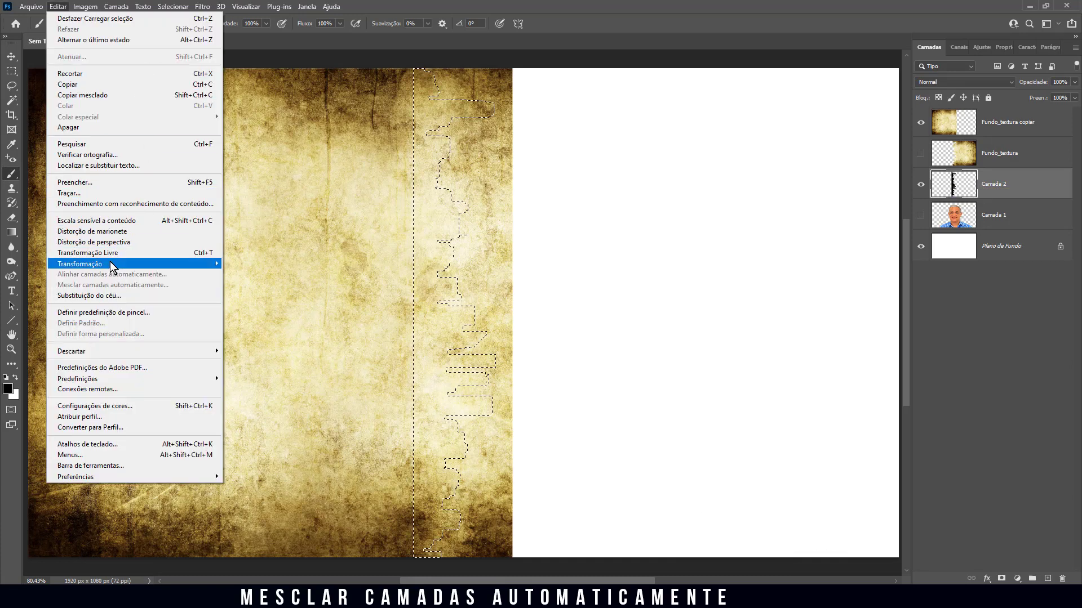
pyautogui.moveTo(111, 263)
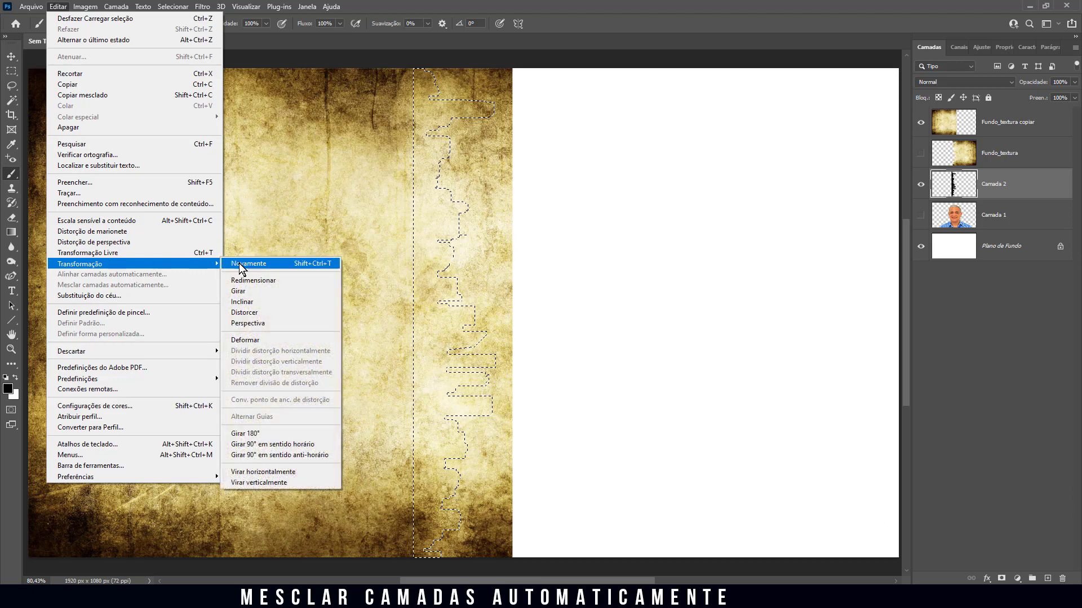
pyautogui.click(262, 472)
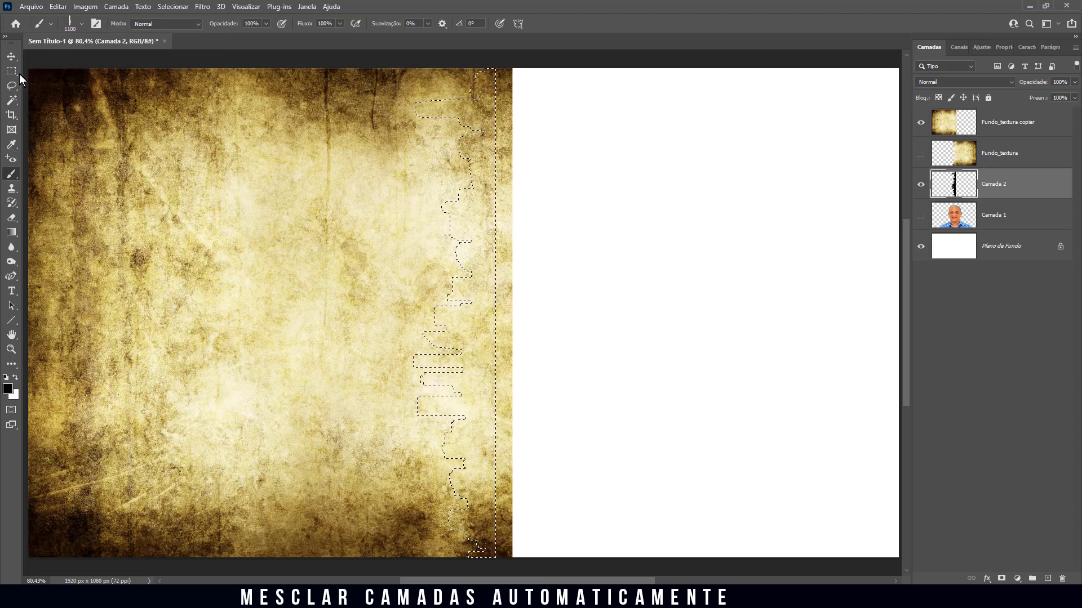
# - Nudge the flipped brush shape right until its straight side meets the right edge of the Fundo_textura copiar image
pyautogui.click(12, 57)
pyautogui.press('Right')
pyautogui.press('Right')
pyautogui.press('Right')
pyautogui.press('Right')
pyautogui.press('Right')
pyautogui.press('Right')
pyautogui.press('Right')
pyautogui.press('Right')
pyautogui.press('Right')
pyautogui.press('Right')
pyautogui.press('Right')
pyautogui.press('Right')
pyautogui.press('Right')
pyautogui.press('Right')
pyautogui.press('Right')
pyautogui.press('Right')
pyautogui.press('Right')
pyautogui.press('Right')
pyautogui.press('Right')
pyautogui.press('Right')
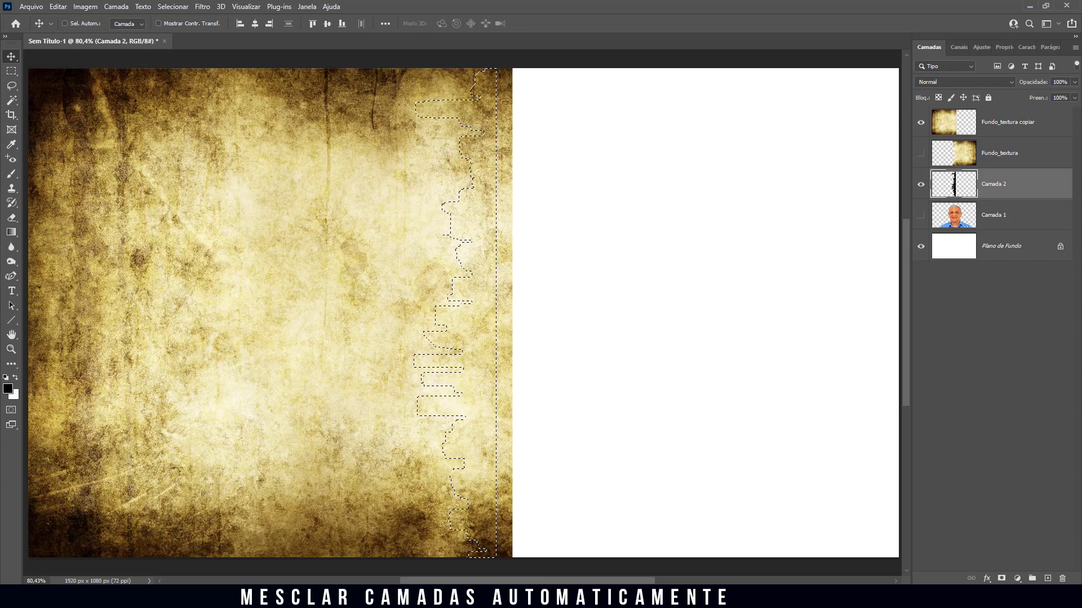
pyautogui.press('Right')
pyautogui.press('Right')
pyautogui.press('Right')
pyautogui.press('Right')
pyautogui.press('Right')
pyautogui.press('Right')
pyautogui.press('Right')
pyautogui.press('Right')
pyautogui.press('Right')
pyautogui.press('Right')
pyautogui.press('Right')
pyautogui.press('Right')
pyautogui.press('Right')
pyautogui.press('Right')
pyautogui.press('Right')
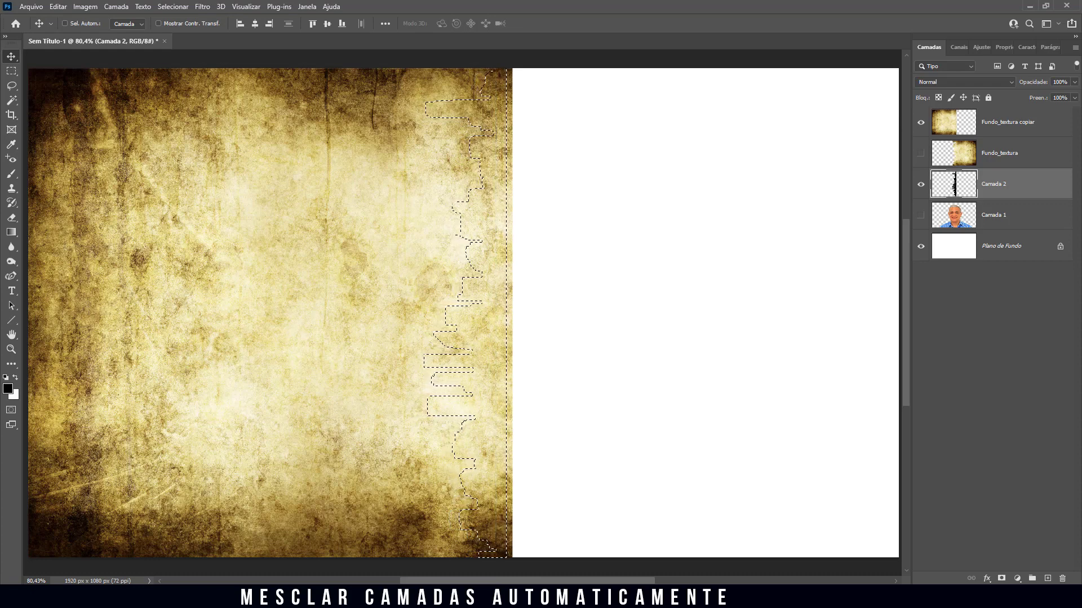
# - Erase the selected jagged area from Fundo_textura copiar, deselect, and delete the Camada 2 layer
pyautogui.click(1012, 123)
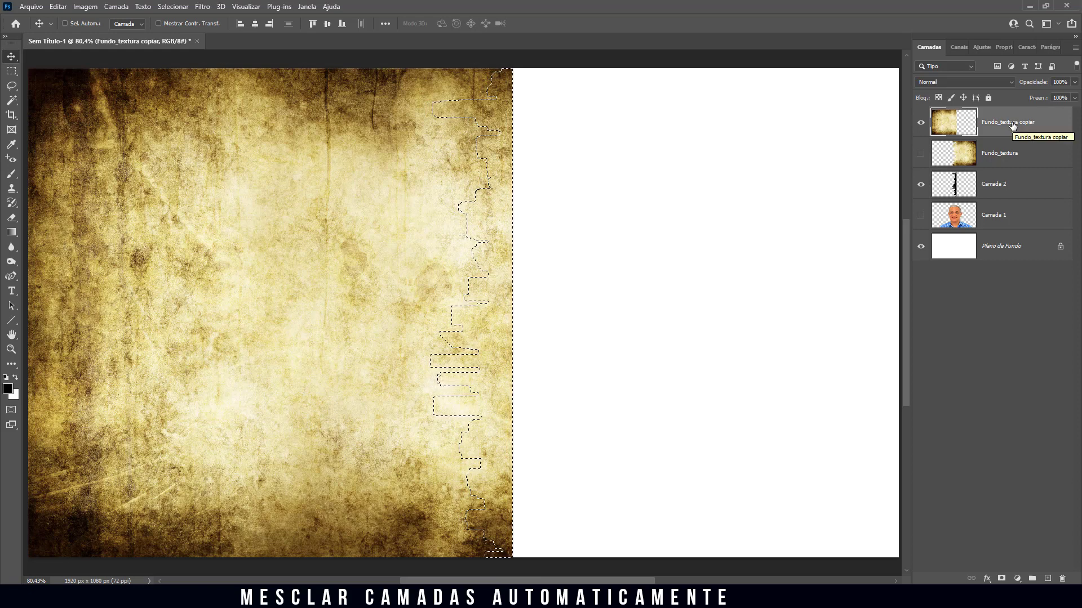
pyautogui.press('Delete')
pyautogui.hotkey('ctrl', 'd')
pyautogui.moveTo(1008, 186); pyautogui.dragTo(1062, 579)
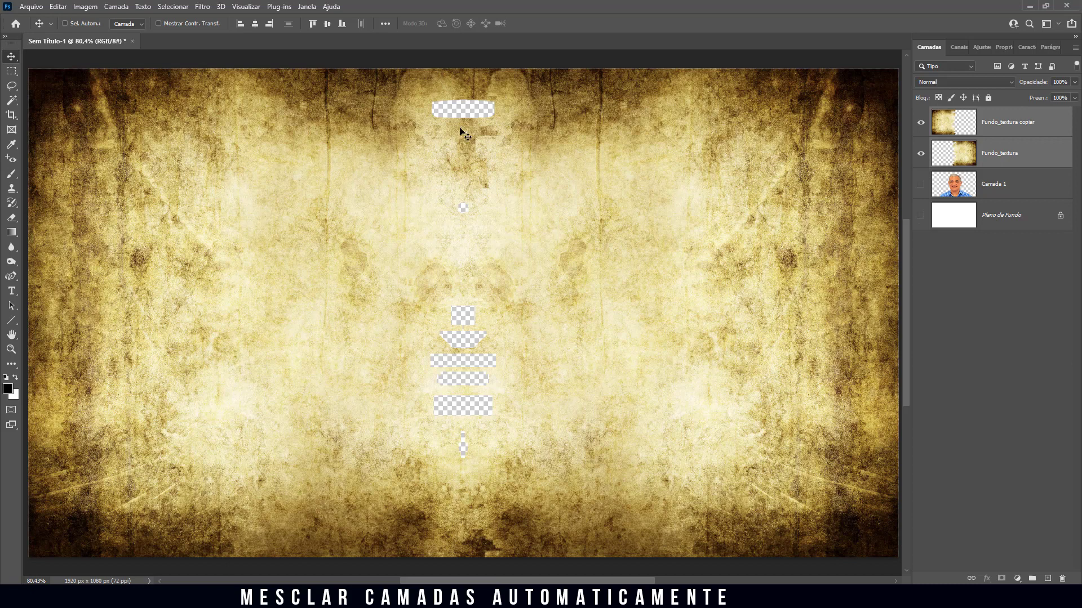
# - Auto-blend both jagged texture layers as a Panorama with continuous tones and content-aware fill of transparent areas, and clear the selection
pyautogui.click(58, 6)
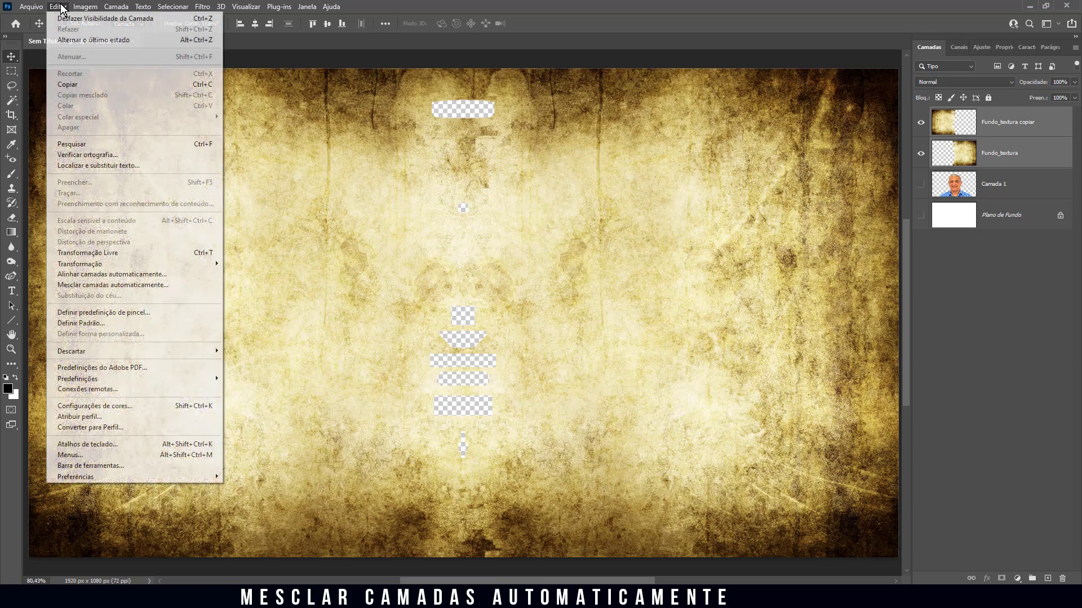
pyautogui.click(92, 285)
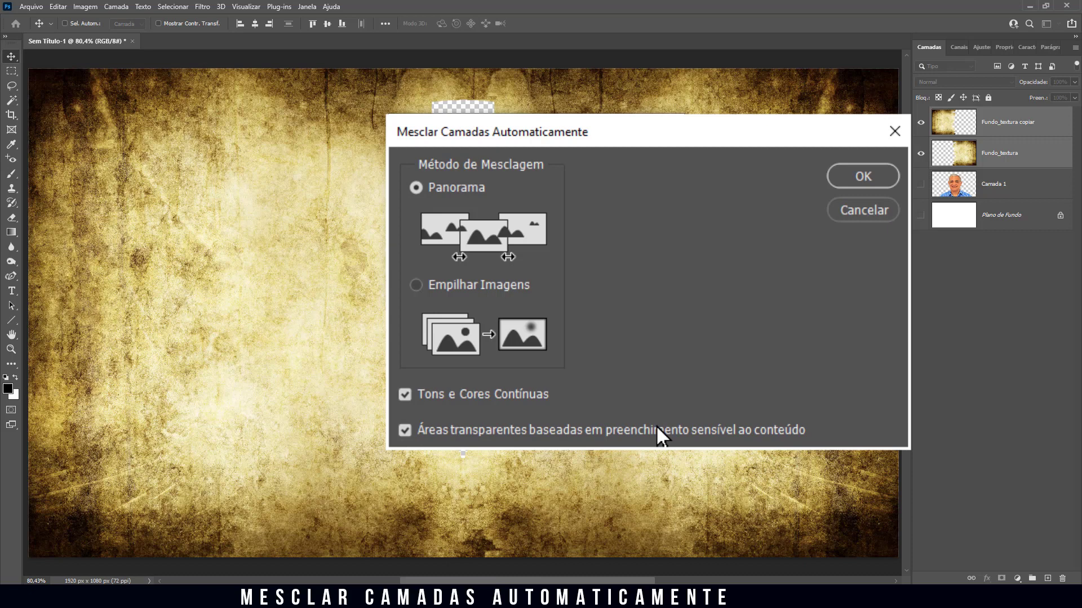
pyautogui.click(863, 177)
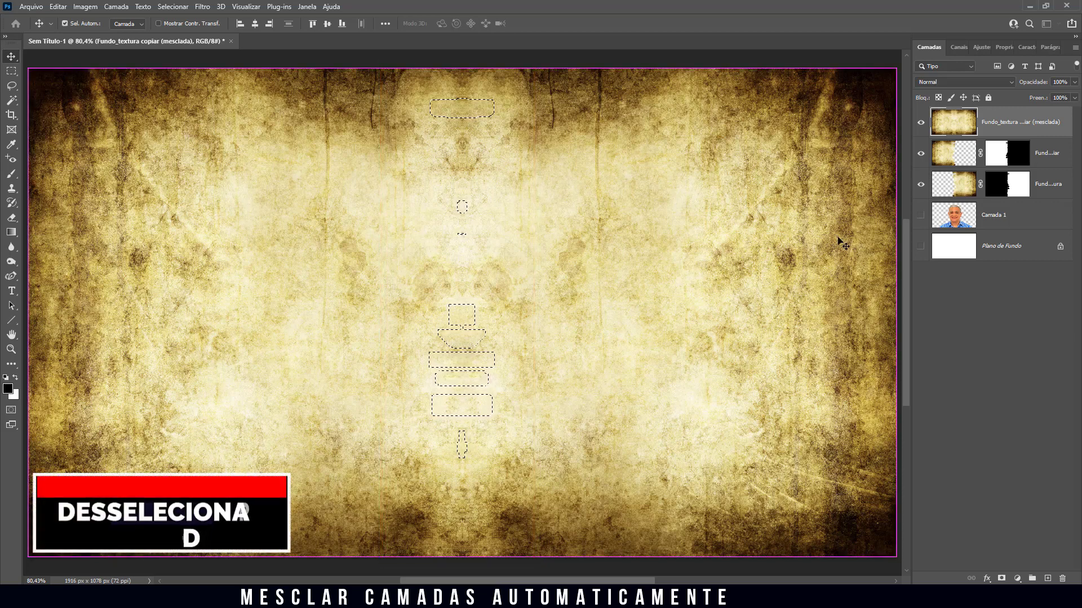
pyautogui.hotkey('ctrl', 'd')
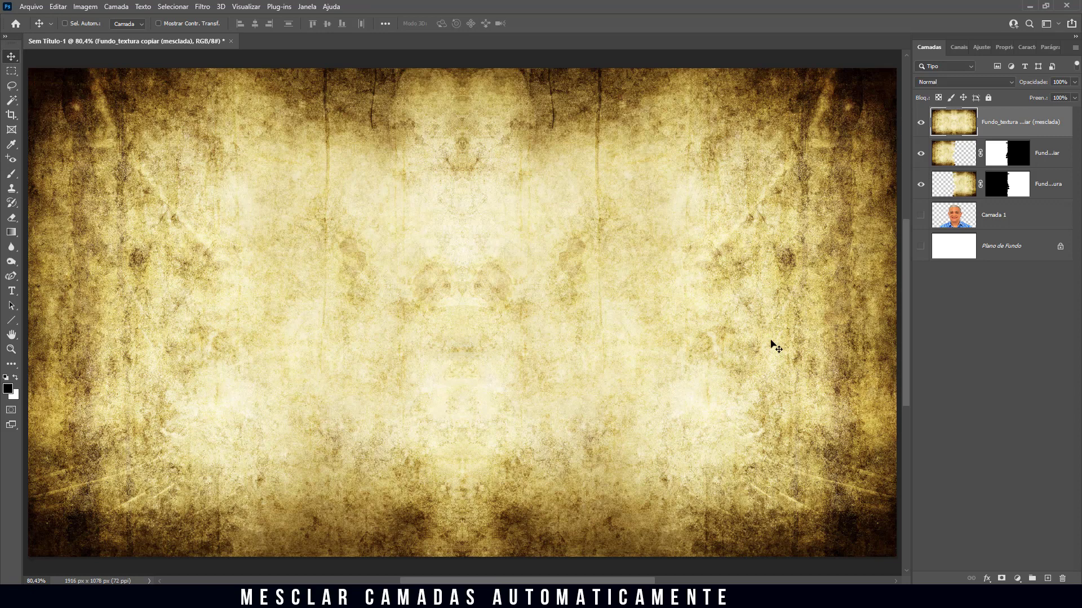
# - Show the Camada 1 portrait layer and move it to the top of the layer stack
pyautogui.click(920, 216)
pyautogui.moveTo(1027, 225); pyautogui.dragTo(1024, 119)
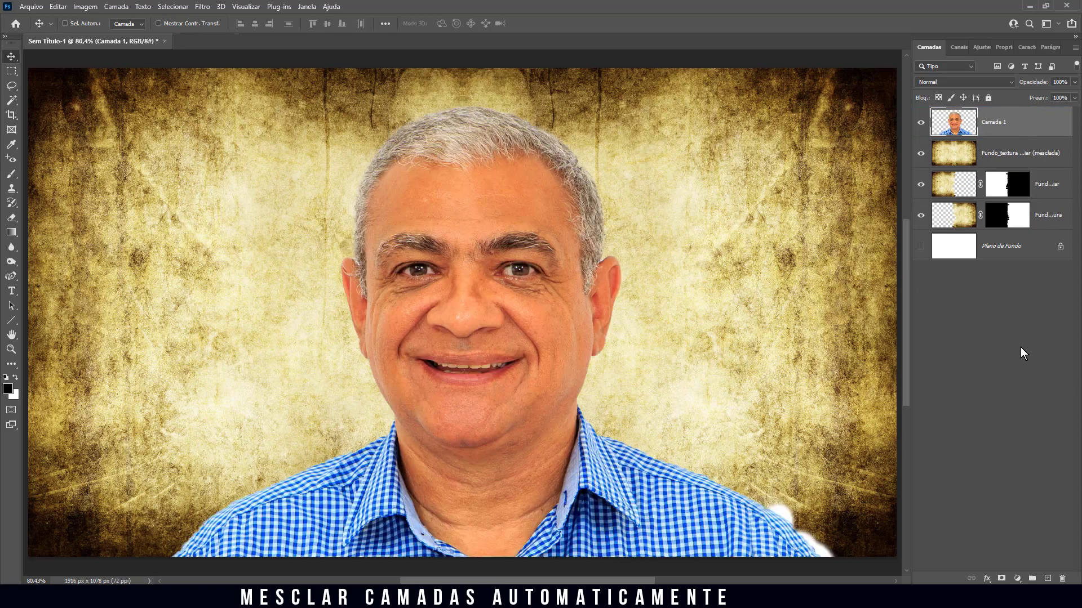